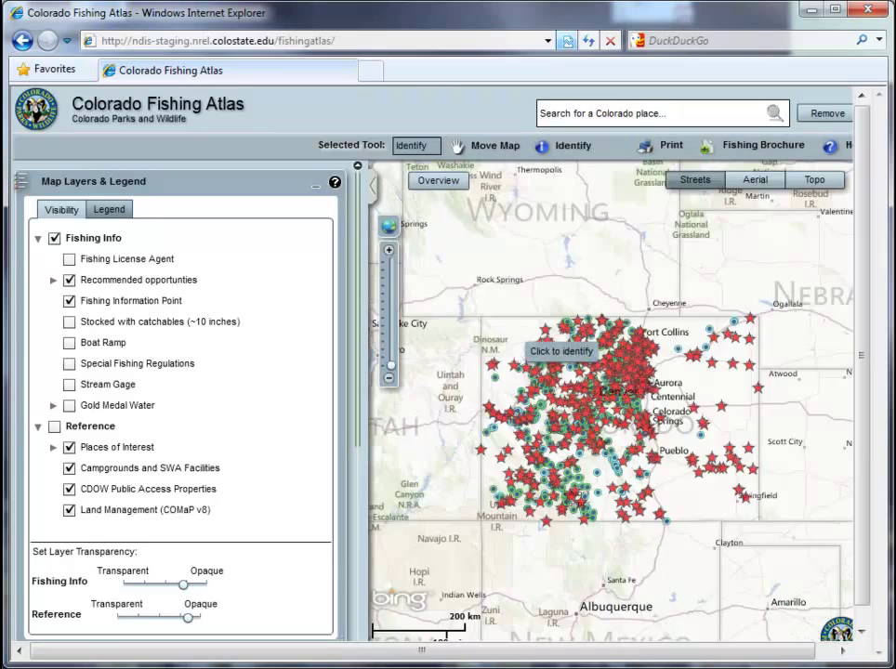
Zoom into western Colorado, pan past Vail and Silverthorne, then box-zoom on Georgetown.
{"action": "left_click_drag", "start_coordinate": [514, 350], "coordinate": [561, 406]}
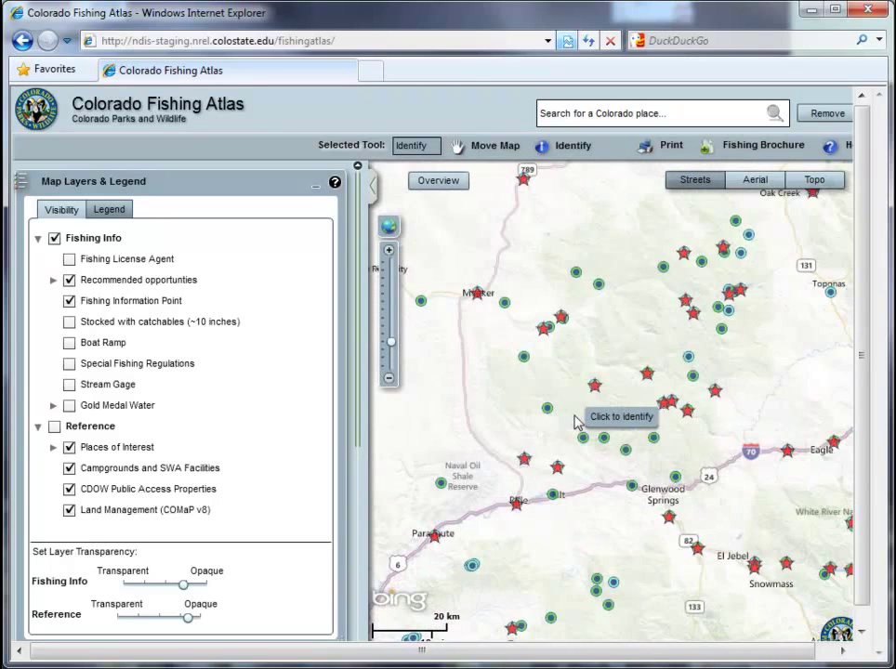
{"action": "left_click_drag", "start_coordinate": [744, 514], "coordinate": [458, 493]}
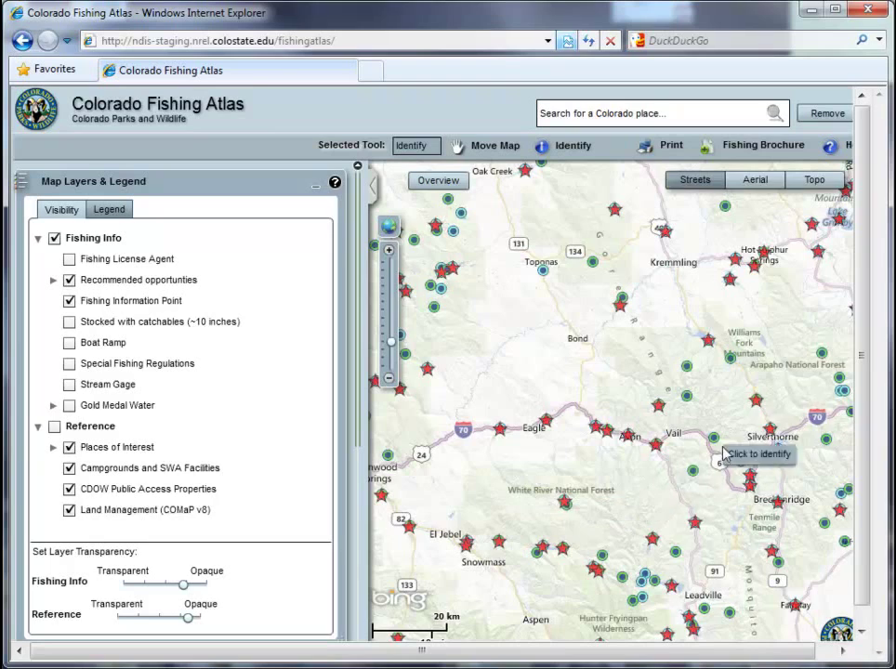
{"action": "left_click_drag", "start_coordinate": [775, 307], "coordinate": [486, 494]}
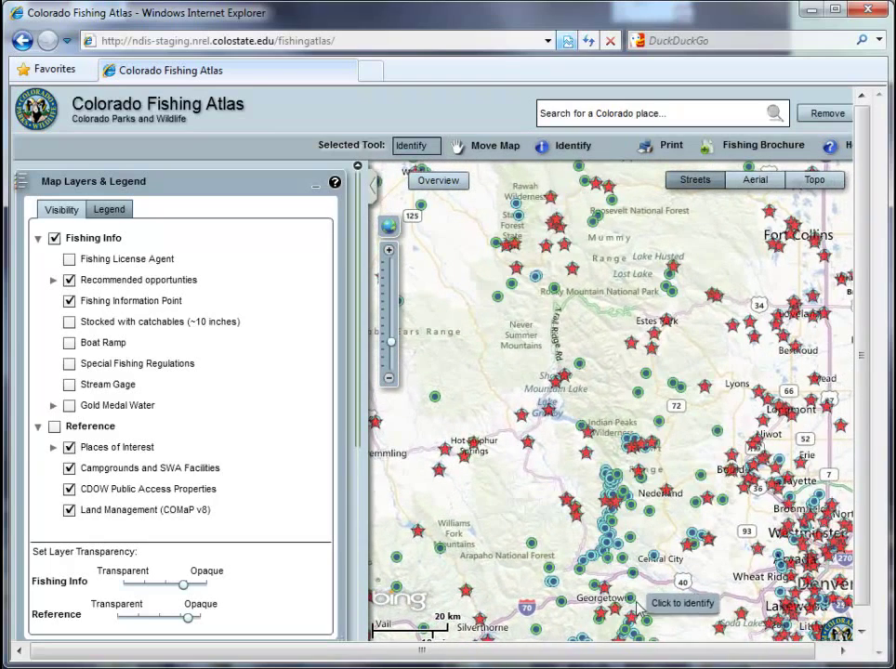
{"action": "left_click_drag", "start_coordinate": [640, 609], "coordinate": [654, 401]}
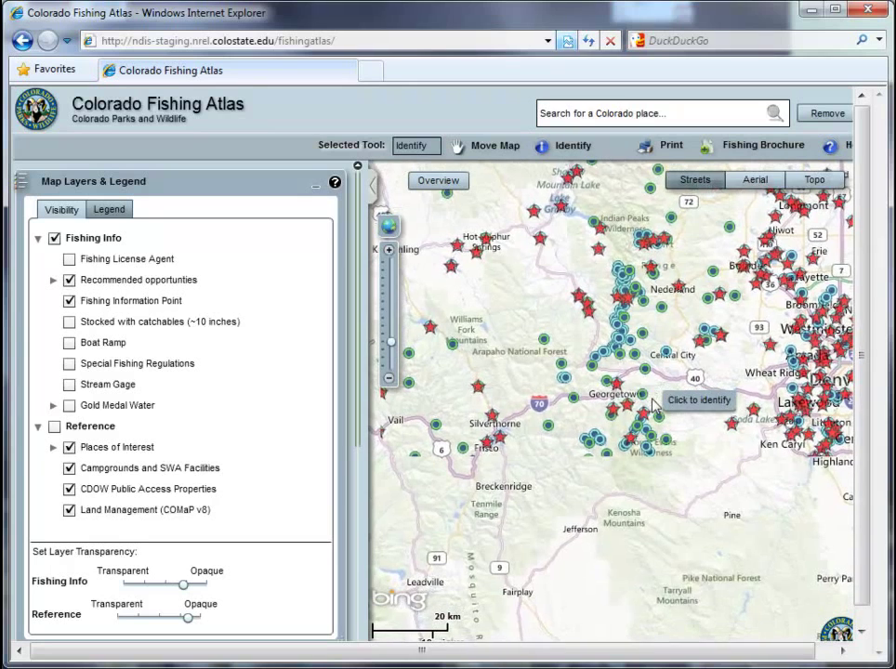
{"action": "left_click_drag", "start_coordinate": [584, 361], "coordinate": [682, 464]}
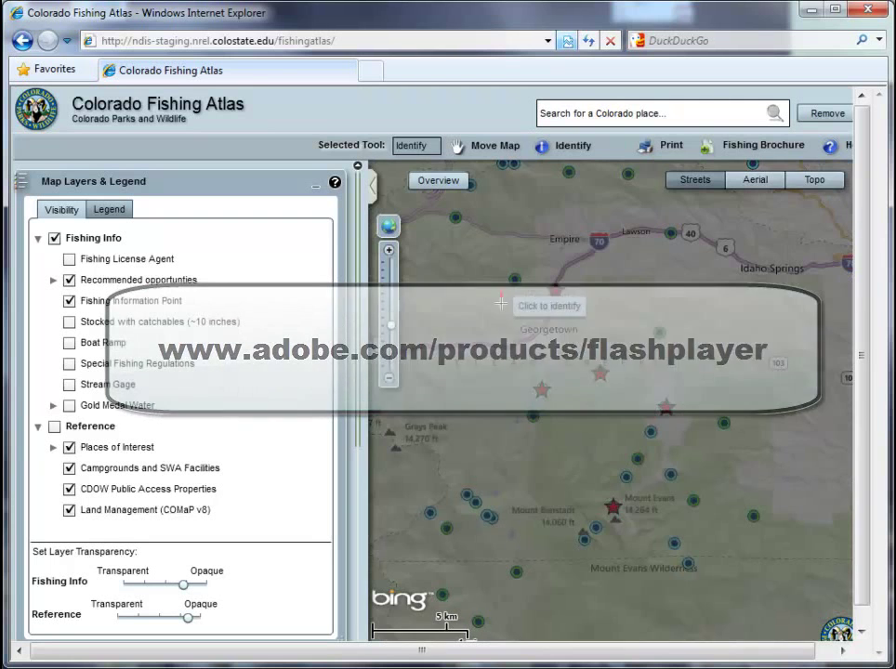
Box-zoom on Georgetown to the 1 km scale showing Guanella Pass Rd and W Chicago Creek Rd.
{"action": "left_click_drag", "start_coordinate": [502, 294], "coordinate": [601, 432]}
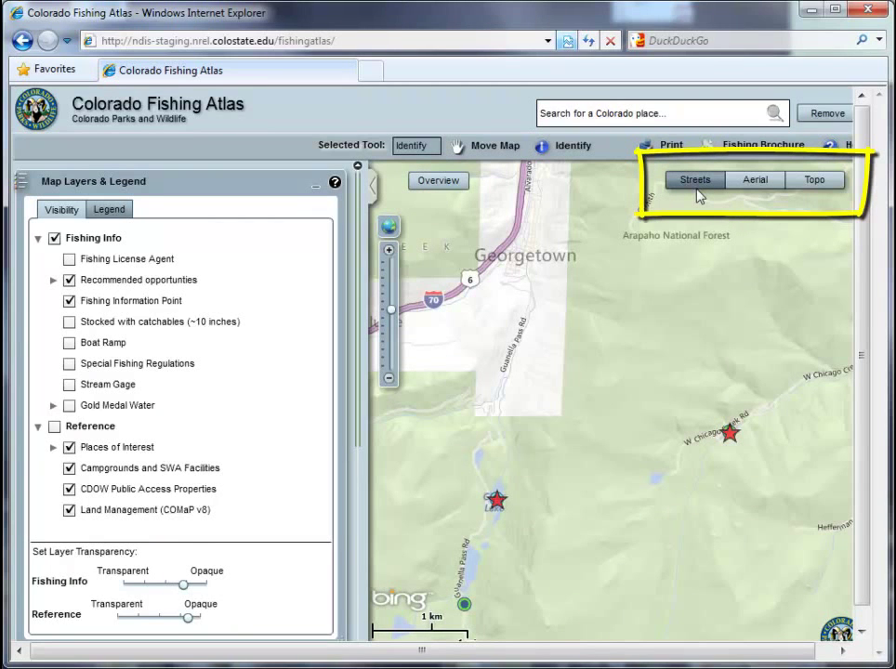
{"action": "left_click", "coordinate": [755, 181]}
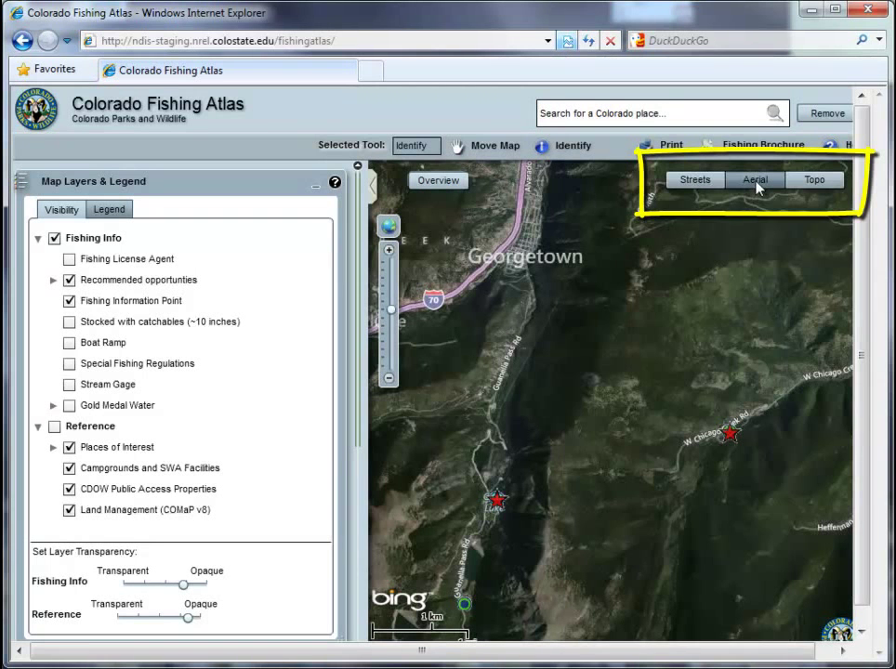
{"action": "left_click", "coordinate": [818, 181]}
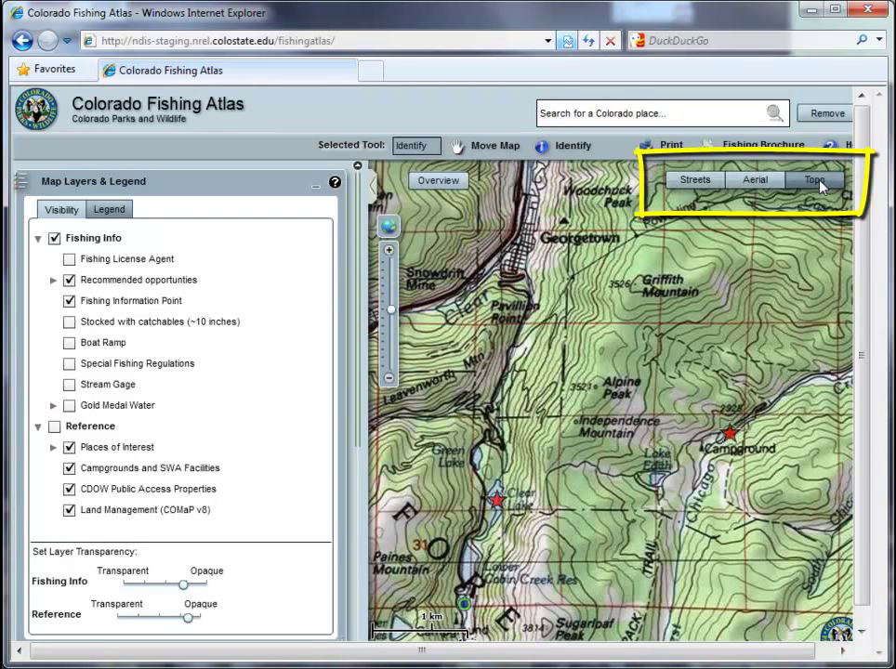
{"action": "left_click", "coordinate": [699, 182]}
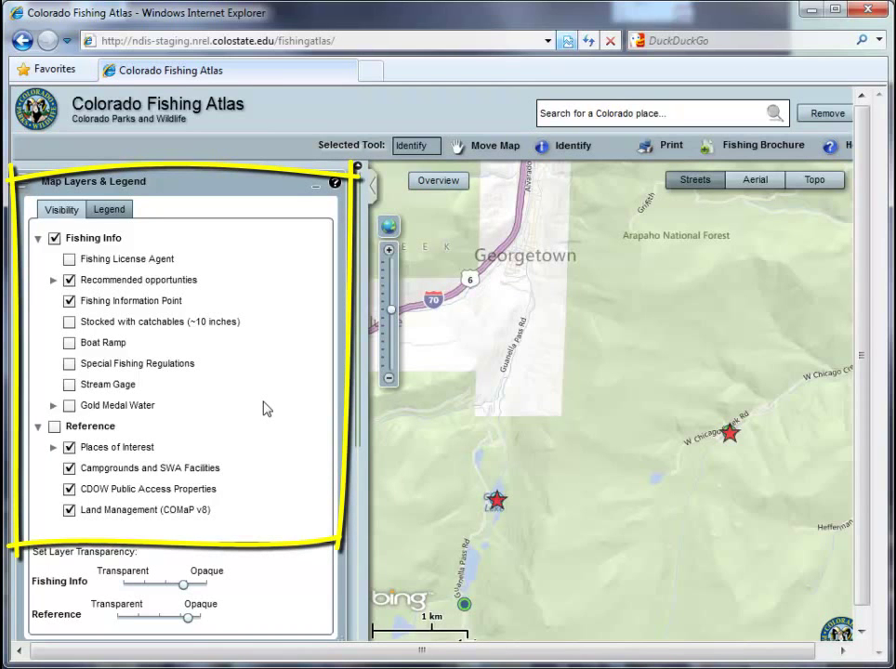
Turn on the More remote fly fishing layer under Recommended opportunities and set Fishing Info to 72% opacity.
{"action": "left_click", "coordinate": [53, 280]}
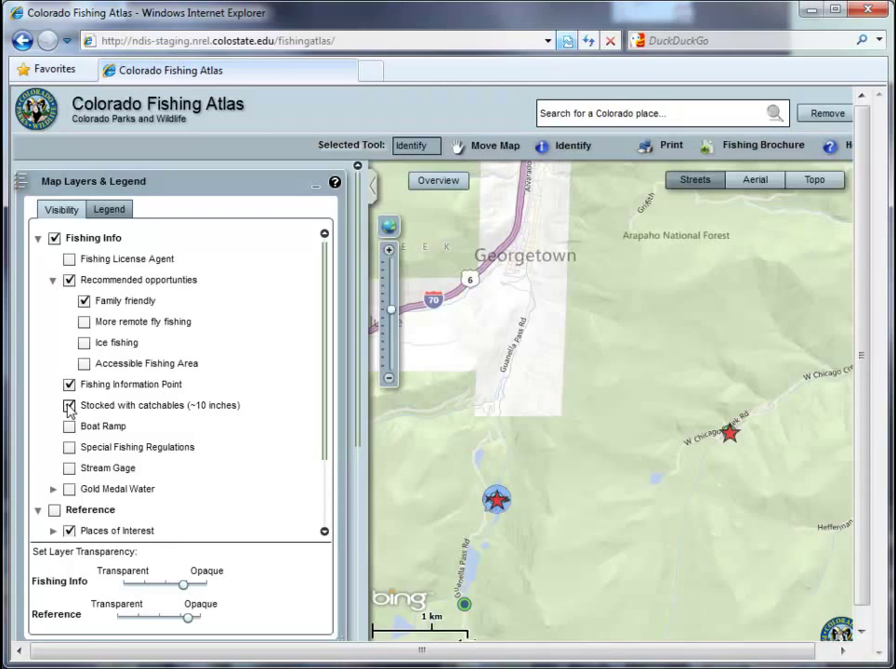
{"action": "left_click", "coordinate": [85, 322]}
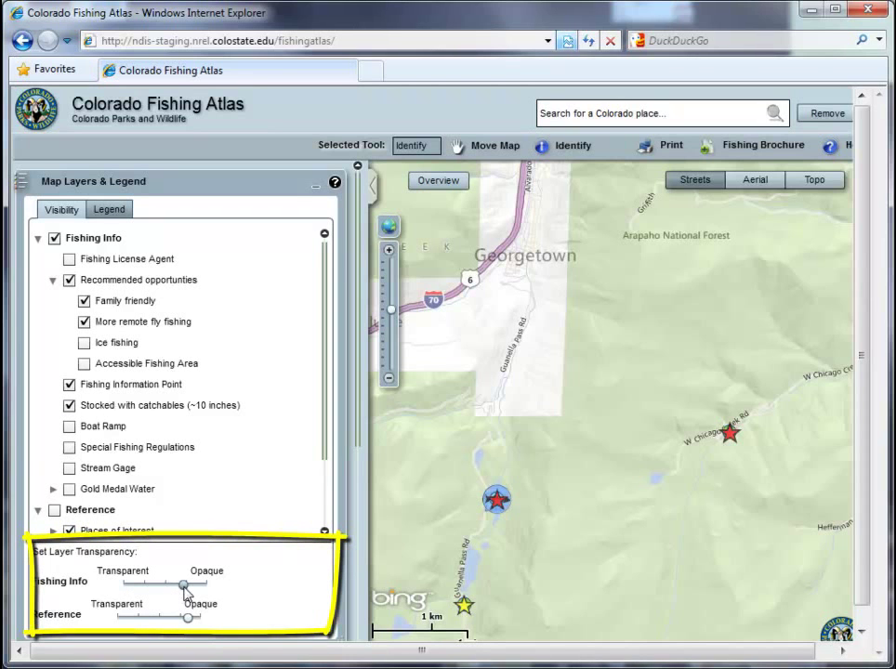
{"action": "mouse_move", "coordinate": [185, 588]}
{"action": "left_mouse_down"}
{"action": "mouse_move", "coordinate": [120, 588]}
{"action": "mouse_move", "coordinate": [187, 588]}
{"action": "left_mouse_up"}
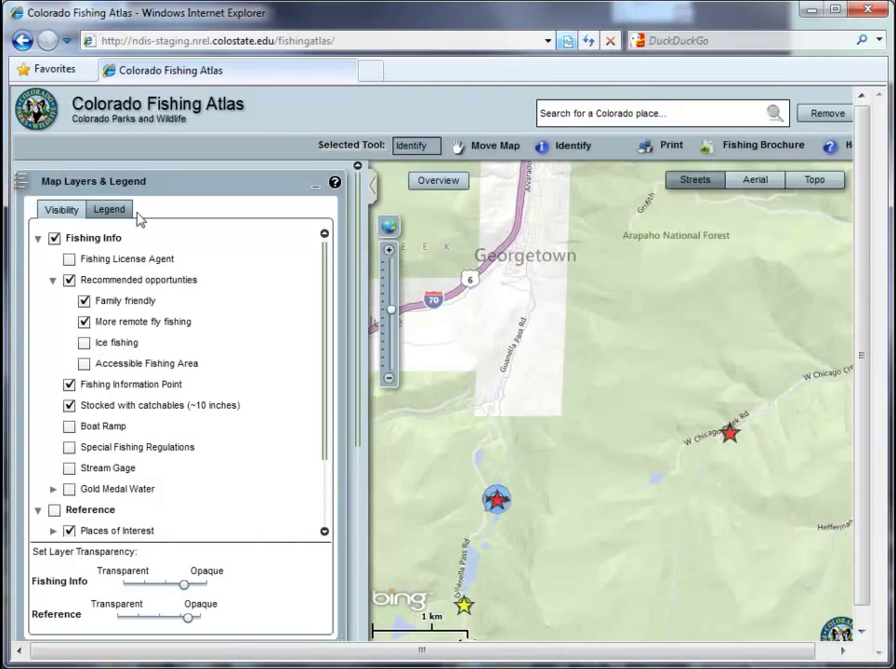
Check the Legend, zoom out two levels to 5 km scale, and pan east to Idaho Springs.
{"action": "left_click", "coordinate": [109, 210]}
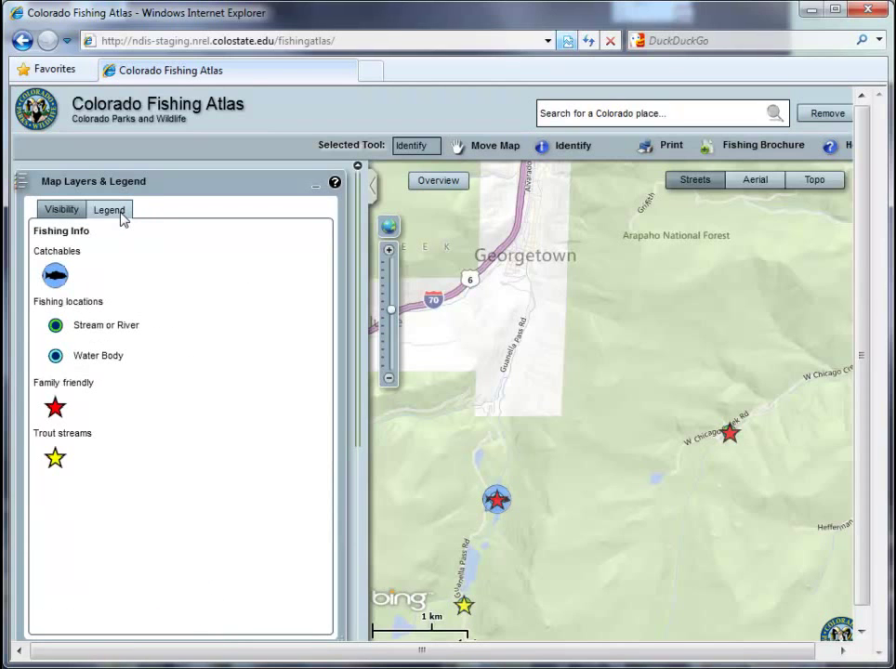
{"action": "left_click", "coordinate": [388, 380]}
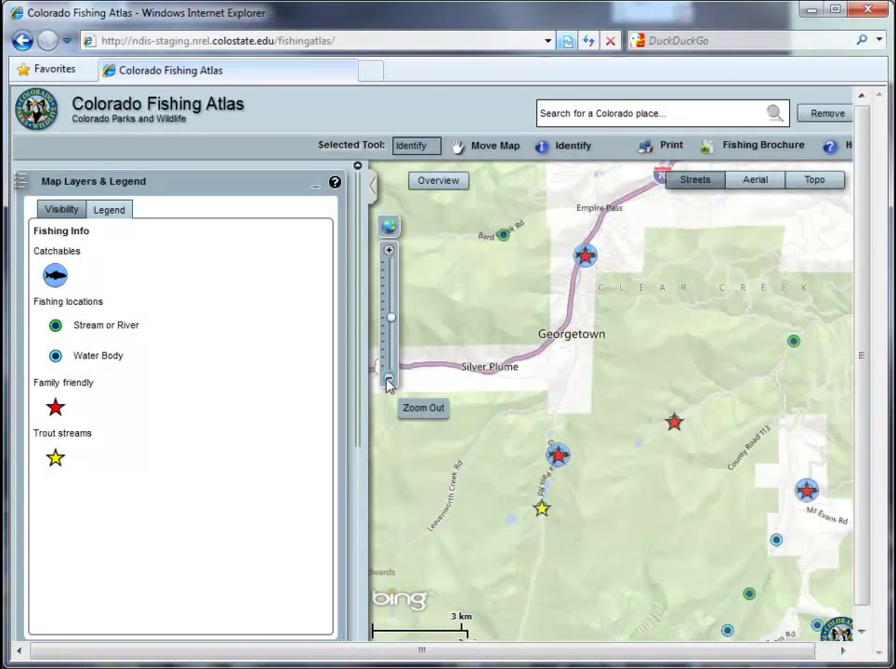
{"action": "left_click", "coordinate": [388, 381]}
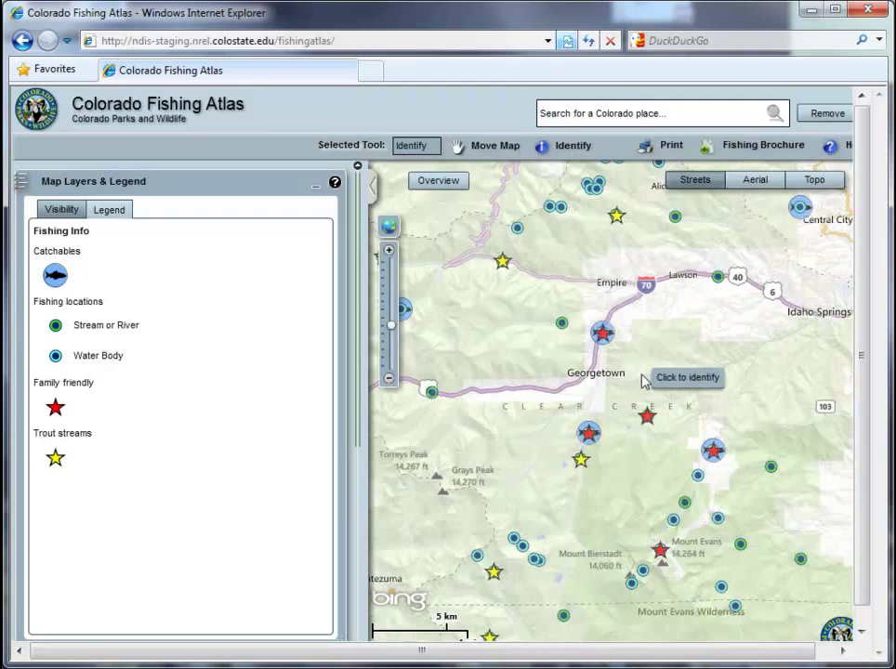
{"action": "left_click_drag", "start_coordinate": [641, 377], "coordinate": [540, 407]}
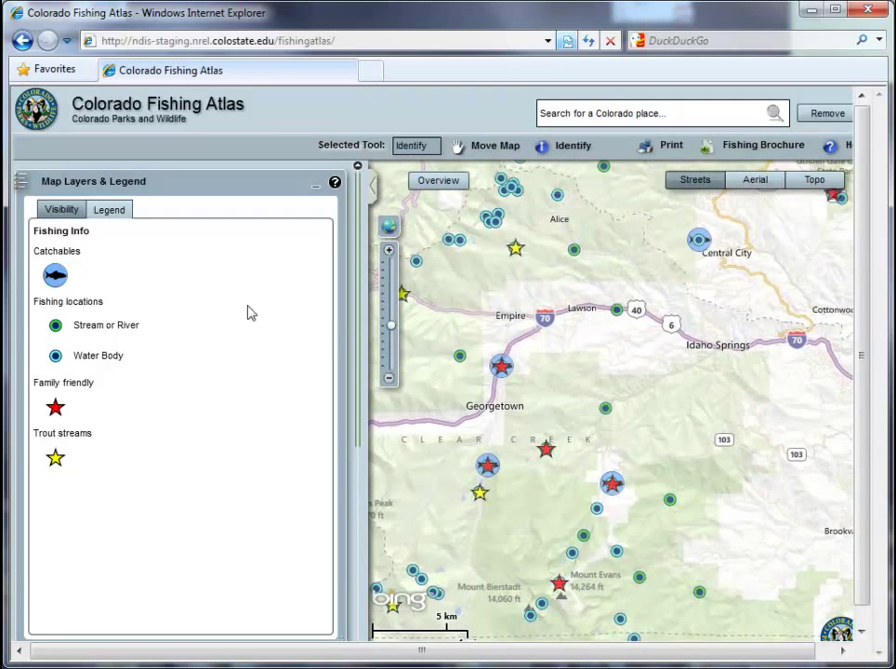
{"action": "left_click", "coordinate": [62, 212]}
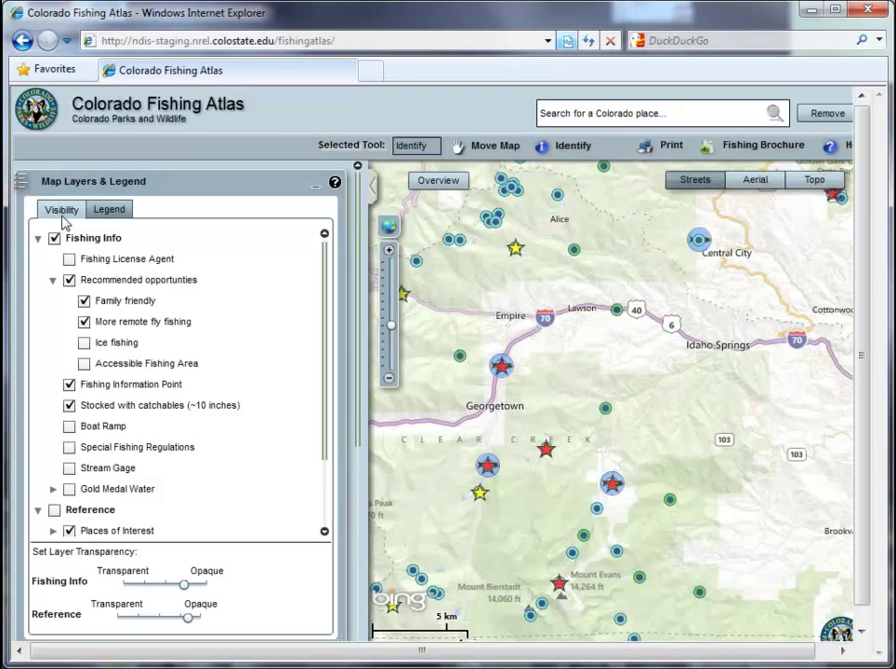
Try the zoom buttons, slider and wheel, ending at 3 km scale over Clear Creek.
{"action": "left_click", "coordinate": [389, 251]}
{"action": "left_click", "coordinate": [389, 251]}
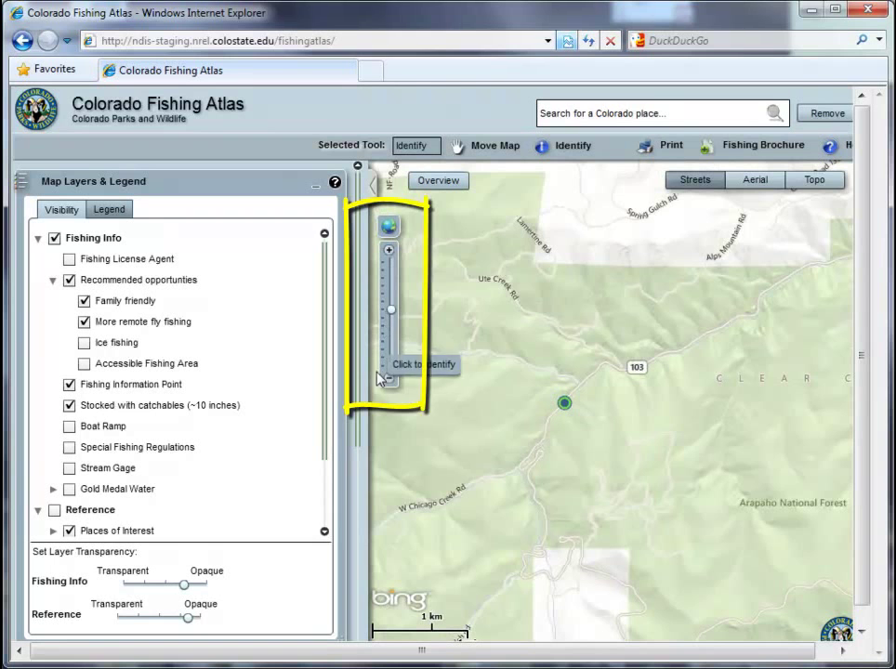
{"action": "left_click", "coordinate": [390, 379]}
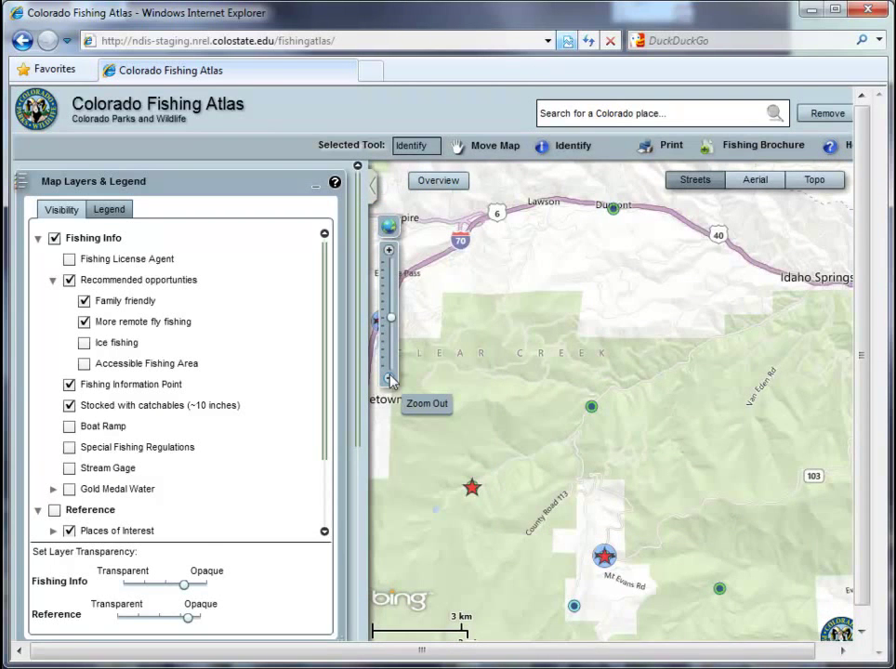
{"action": "left_click", "coordinate": [390, 379]}
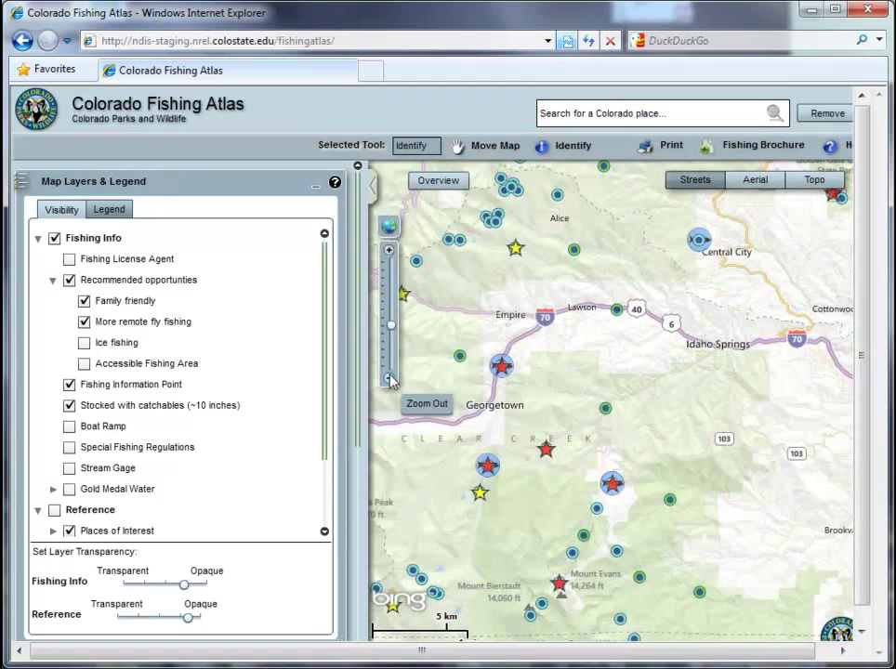
{"action": "mouse_move", "coordinate": [391, 324]}
{"action": "left_mouse_down"}
{"action": "mouse_move", "coordinate": [390, 296]}
{"action": "mouse_move", "coordinate": [394, 325]}
{"action": "left_mouse_up"}
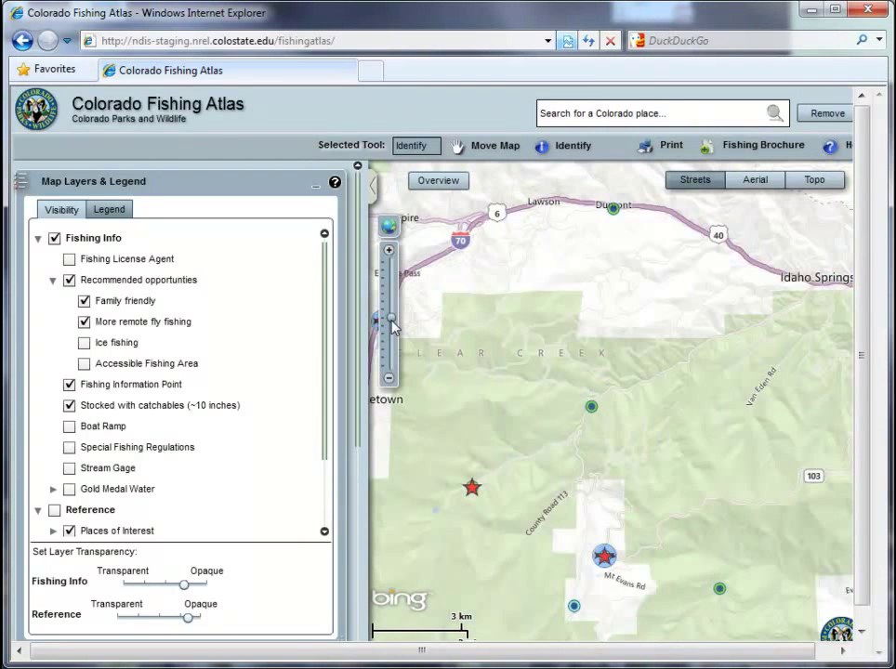
{"action": "scroll", "coordinate": [545, 493], "scroll_direction": "up", "scroll_amount": 1}
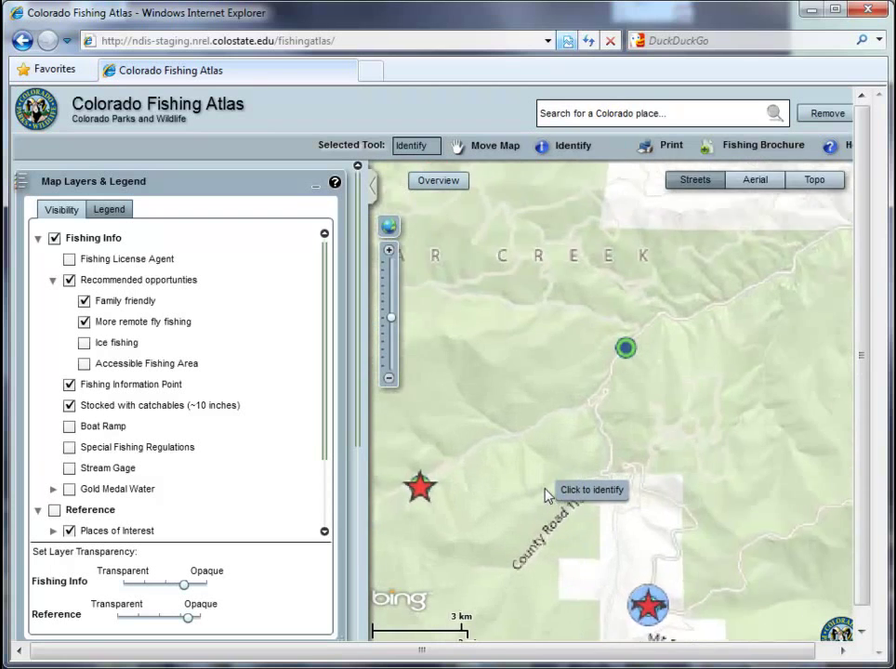
{"action": "scroll", "coordinate": [546, 493], "scroll_direction": "down", "scroll_amount": 2}
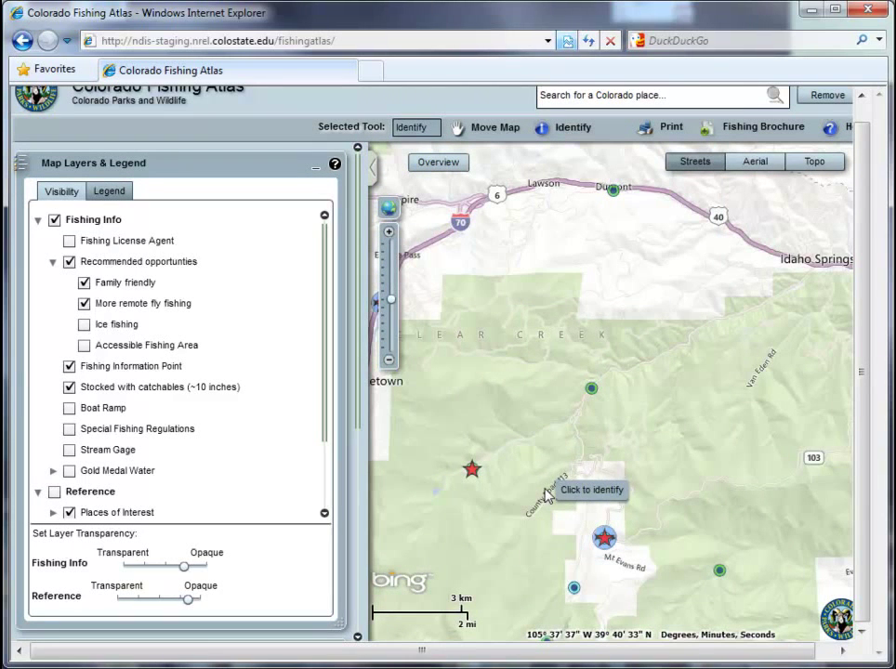
Return to the statewide extent, turn off Stocked with catchables, and zoom toward Breckenridge.
{"action": "left_click", "coordinate": [389, 210]}
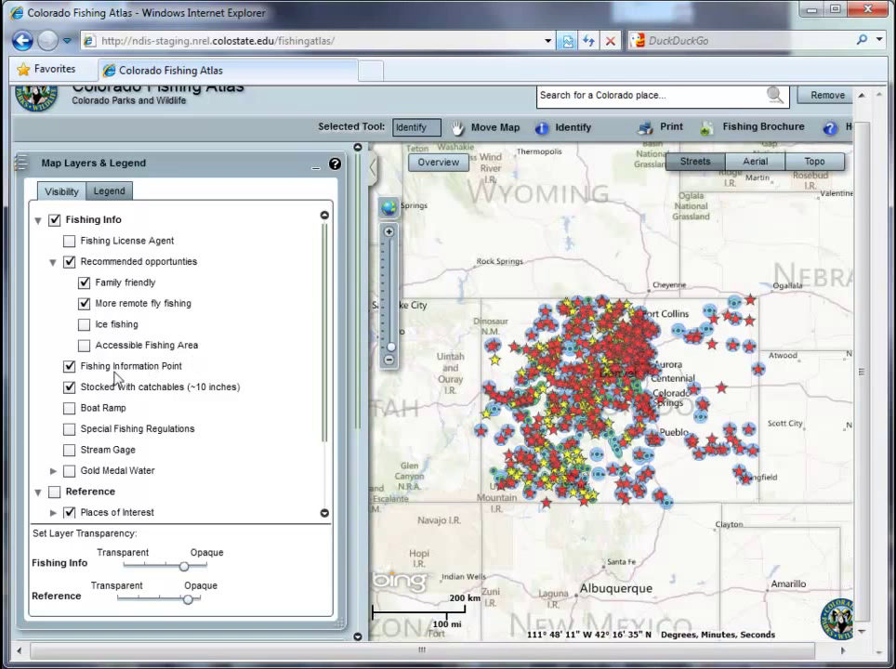
{"action": "left_click", "coordinate": [69, 387]}
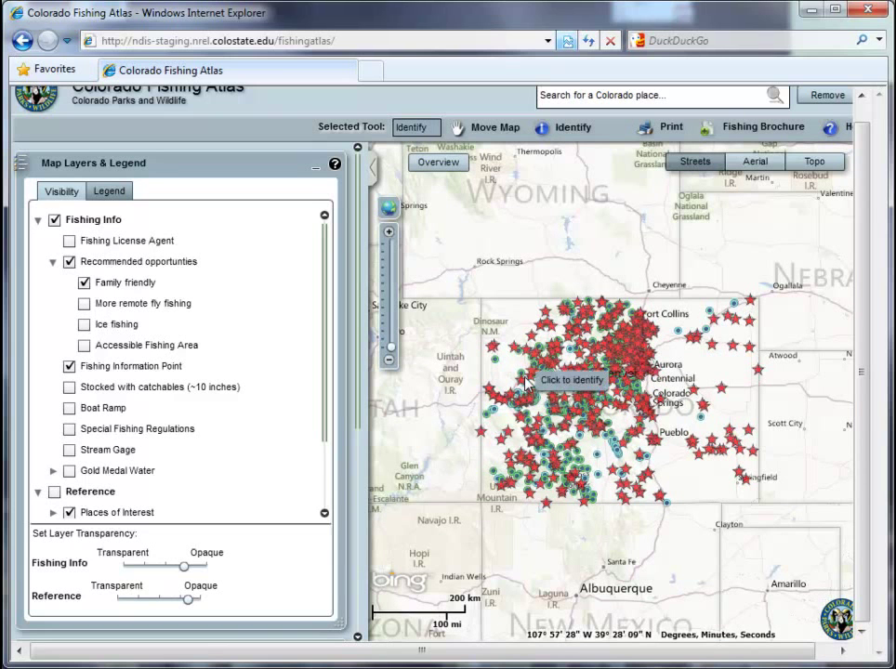
{"action": "left_click", "coordinate": [591, 376]}
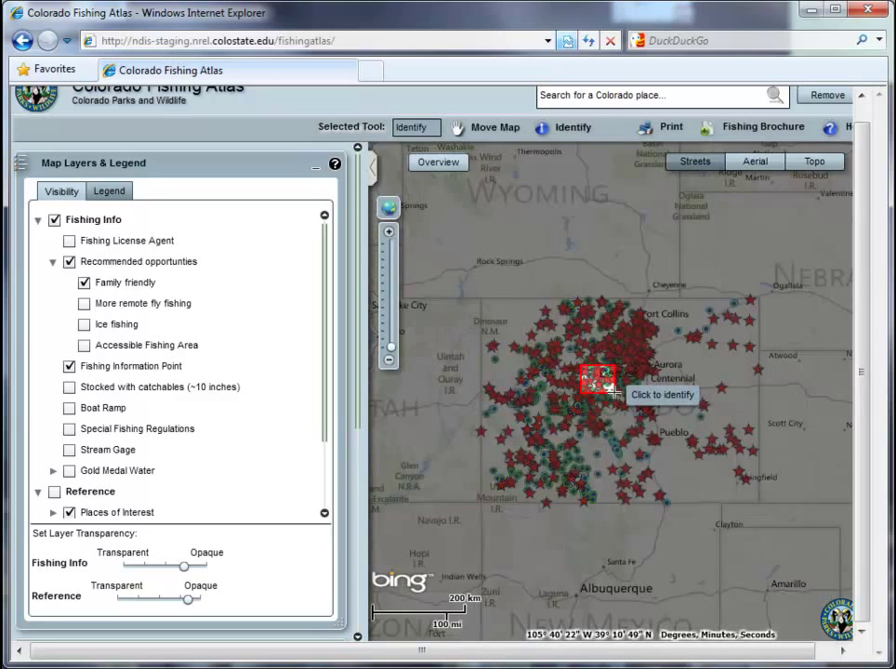
{"action": "scroll", "coordinate": [615, 391], "scroll_direction": "up", "scroll_amount": 5}
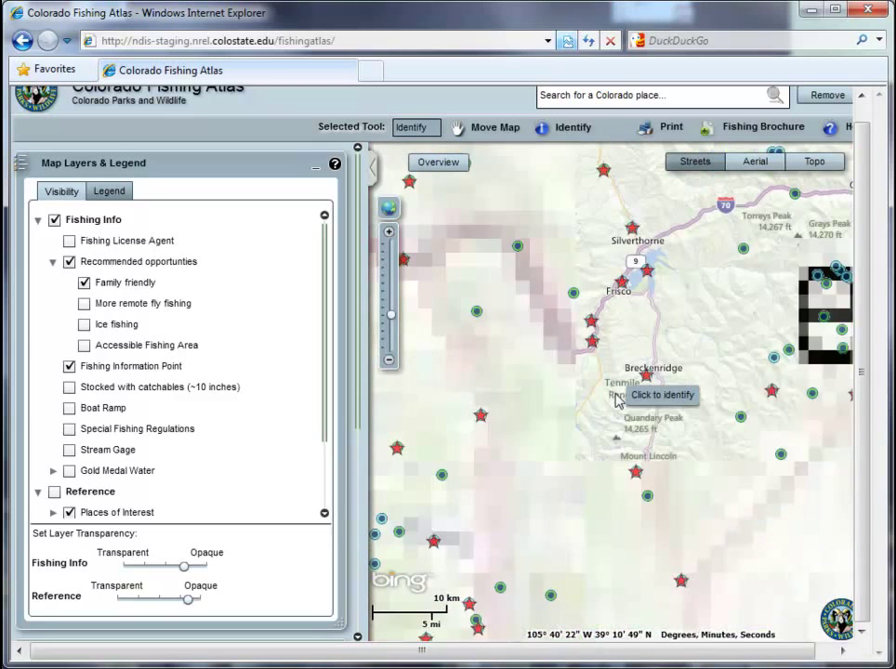
Zoom in close on Breckenridge with the scroll wheel.
{"action": "left_click", "coordinate": [616, 358]}
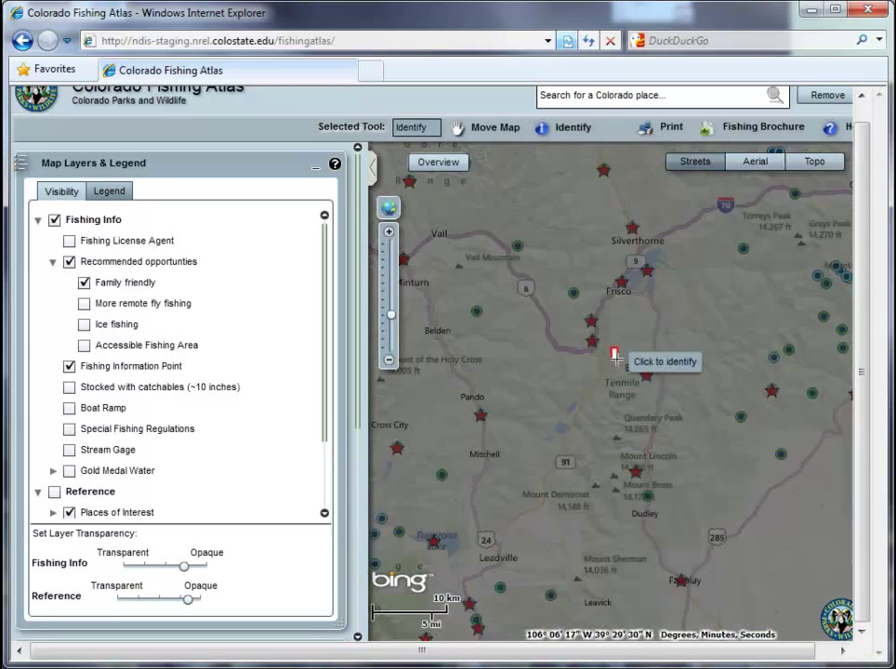
{"action": "scroll", "coordinate": [642, 405], "scroll_direction": "up", "scroll_amount": 3}
{"action": "scroll", "coordinate": [679, 414], "scroll_direction": "up", "scroll_amount": 3}
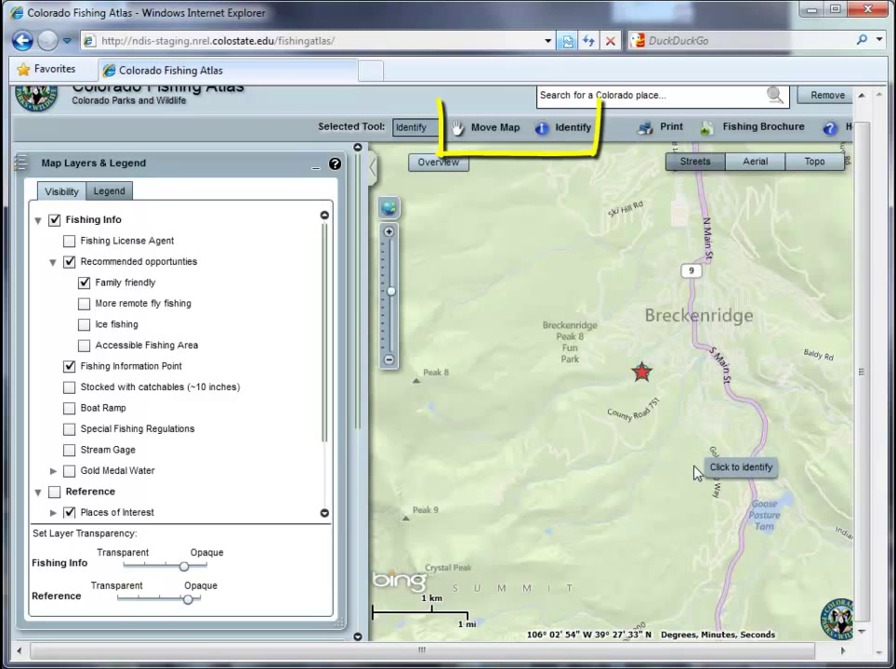
Pan north past Tiger Rd until Keystone and Arapaho National Forest appear at 1 km scale.
{"action": "left_click_drag", "start_coordinate": [695, 472], "coordinate": [462, 472]}
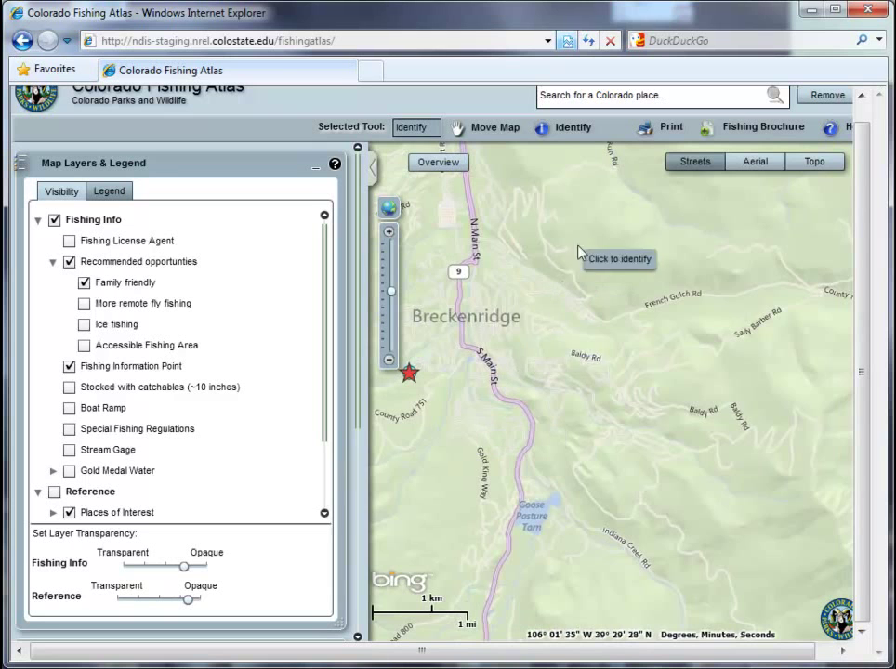
{"action": "left_click_drag", "start_coordinate": [575, 222], "coordinate": [646, 536]}
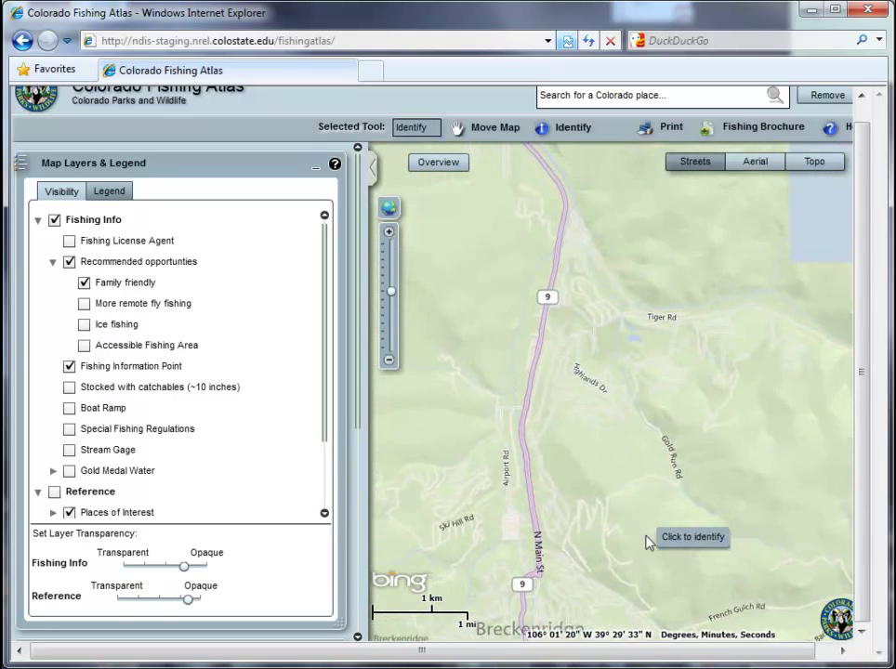
{"action": "left_click_drag", "start_coordinate": [738, 414], "coordinate": [380, 521]}
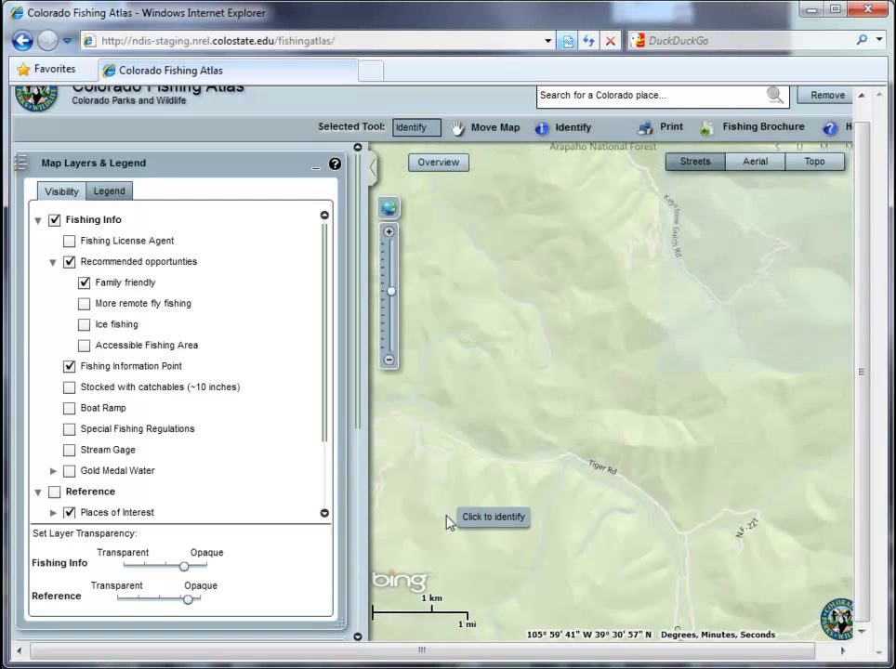
{"action": "mouse_move", "coordinate": [578, 225]}
{"action": "left_mouse_down"}
{"action": "mouse_move", "coordinate": [587, 437]}
{"action": "mouse_move", "coordinate": [609, 532]}
{"action": "left_mouse_up"}
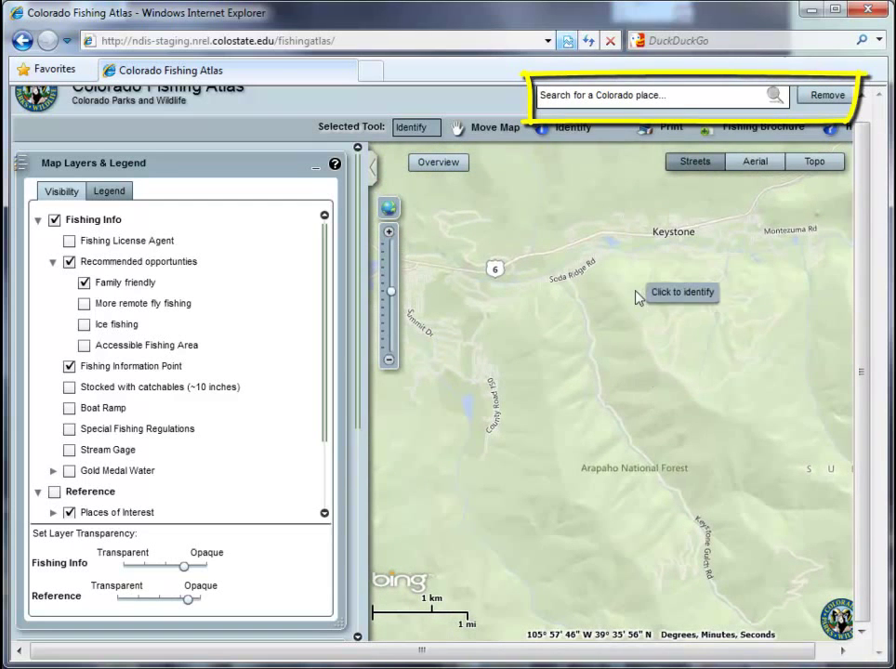
Search 'dillo', jump to Dillon Reservoir, then remove the search pin.
{"action": "left_click", "coordinate": [712, 96]}
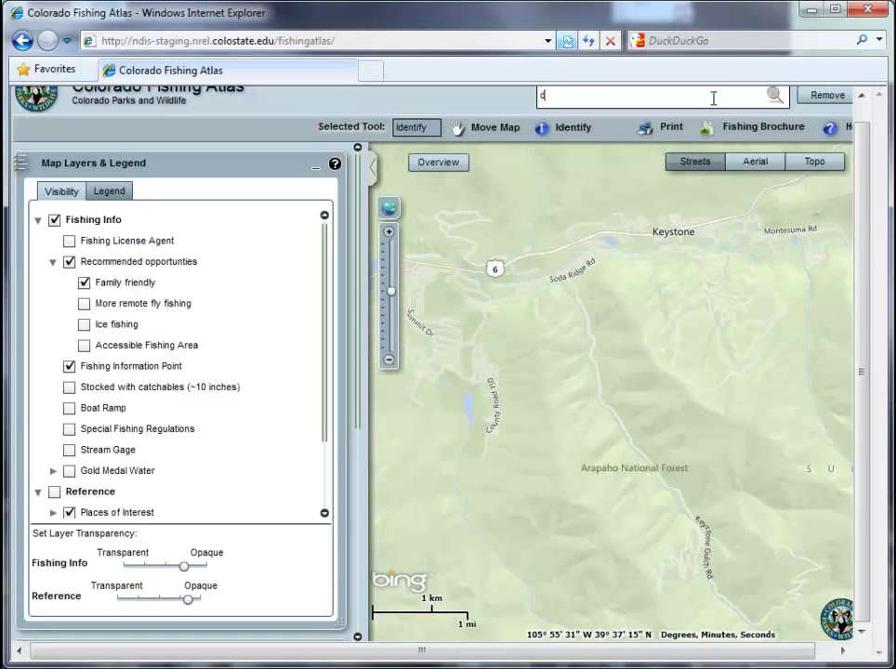
{"action": "type", "text": "dillon"}
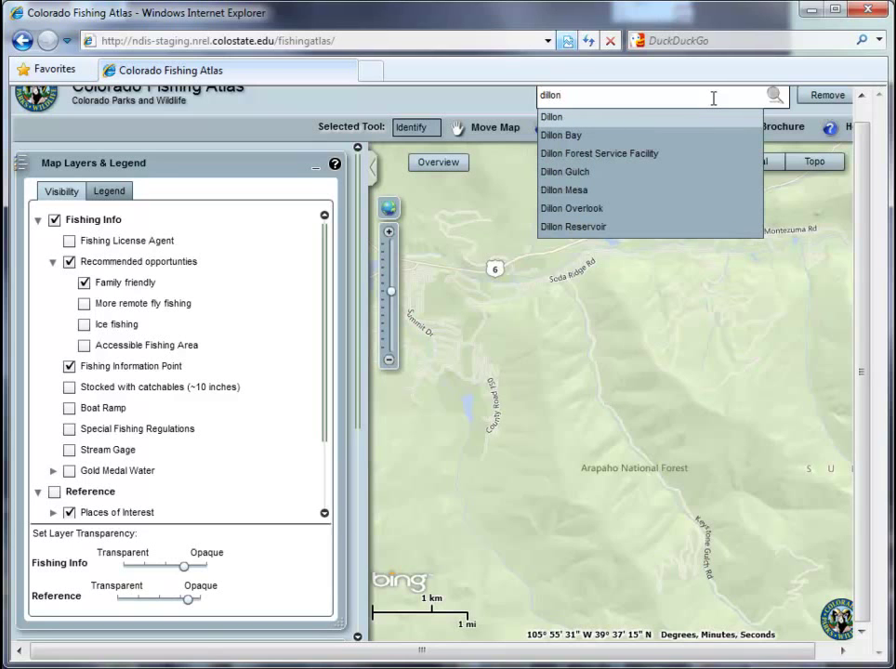
{"action": "left_click", "coordinate": [626, 227]}
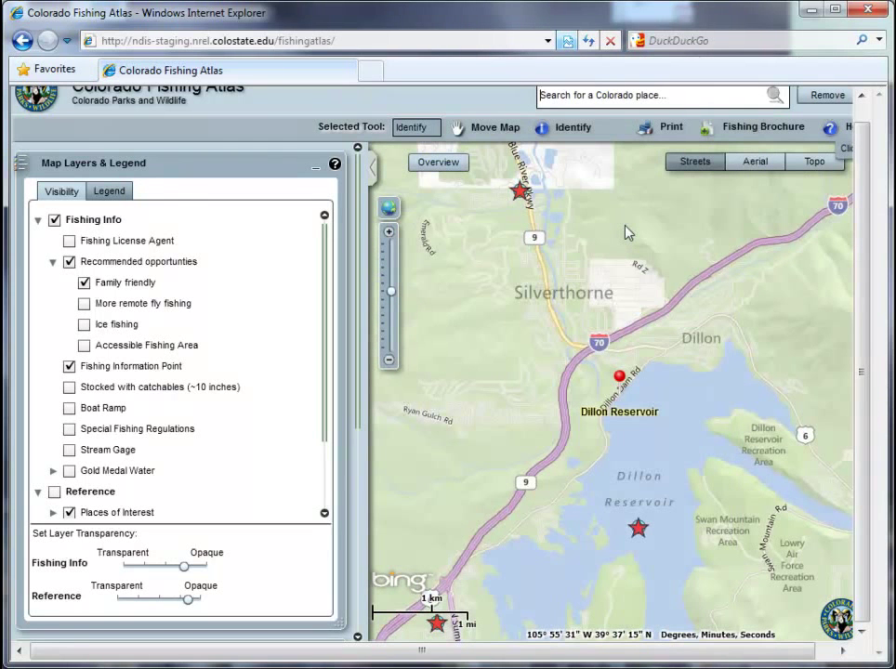
{"action": "left_click", "coordinate": [818, 102]}
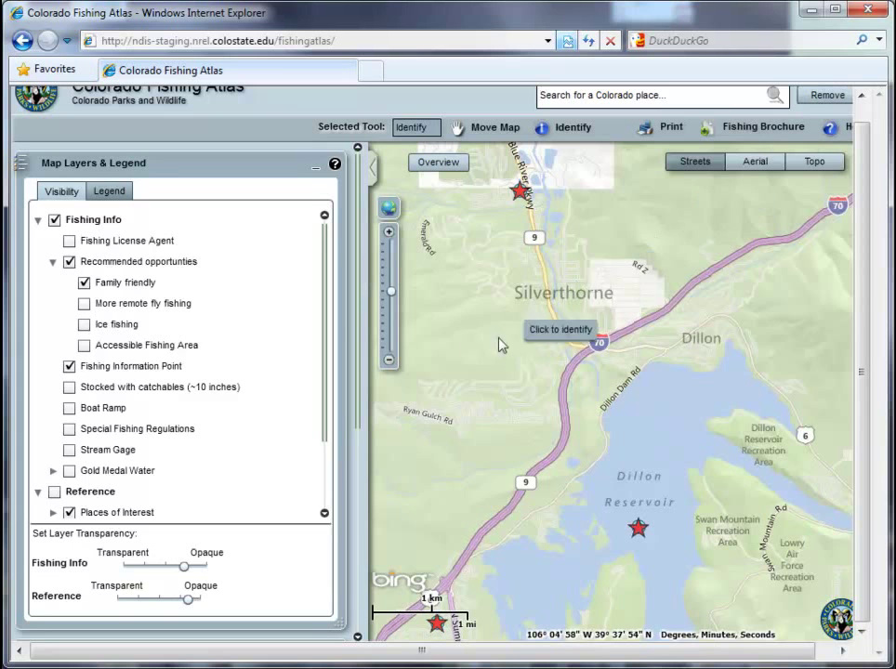
{"action": "left_click_drag", "start_coordinate": [359, 311], "coordinate": [367, 473]}
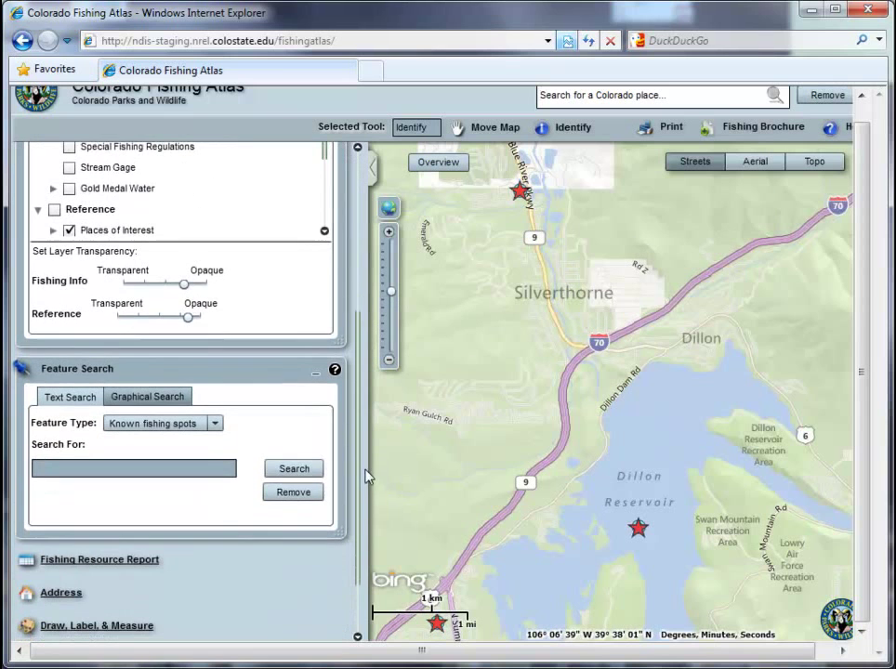
{"action": "left_click", "coordinate": [217, 426]}
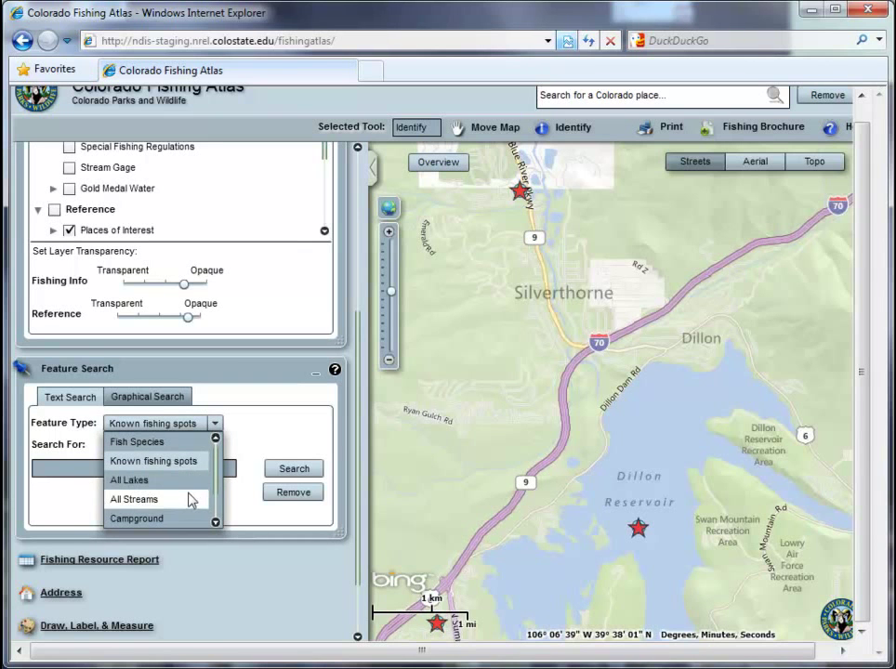
{"action": "left_click", "coordinate": [275, 442]}
{"action": "left_click_drag", "start_coordinate": [359, 420], "coordinate": [381, 259]}
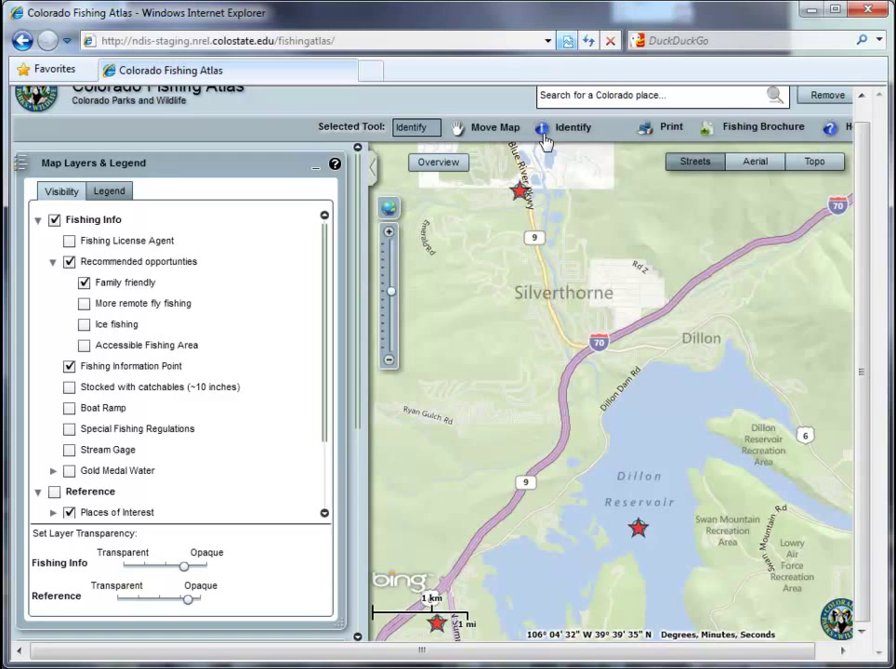
Centre the Dillon Reservoir star, view its Fishing Info and Contact Info, then close the popup.
{"action": "left_click_drag", "start_coordinate": [589, 499], "coordinate": [442, 378]}
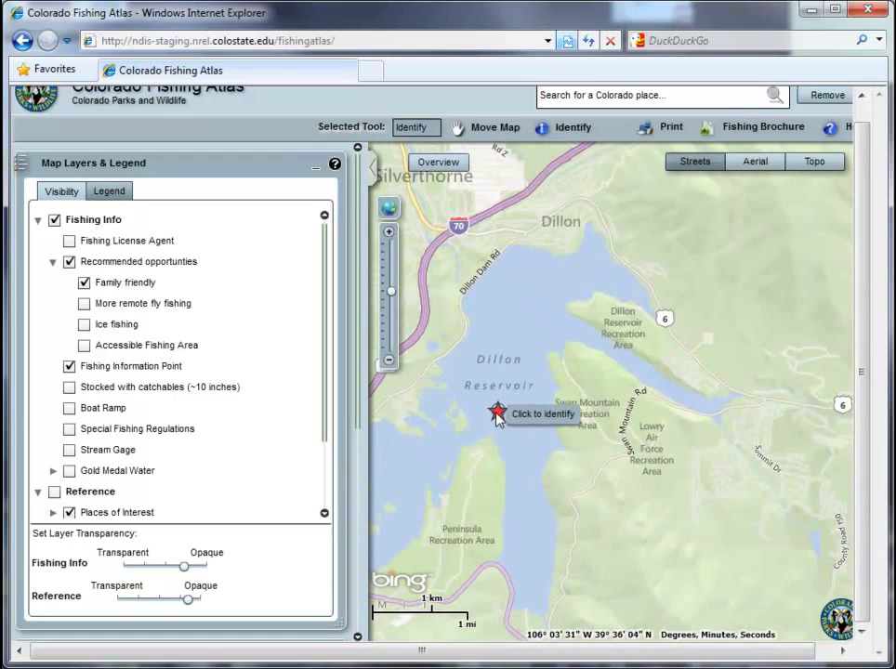
{"action": "left_click", "coordinate": [500, 414]}
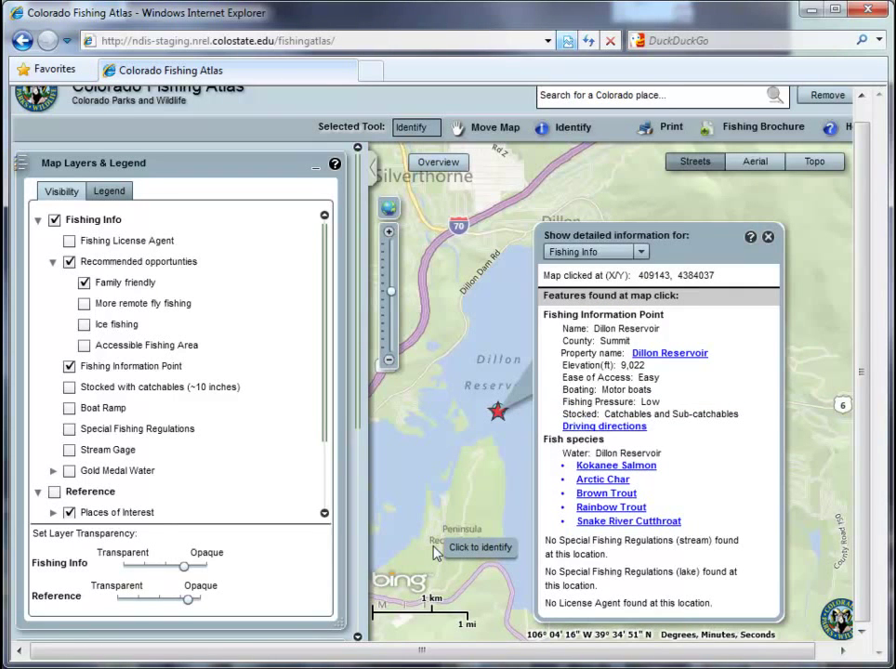
{"action": "left_click", "coordinate": [641, 252]}
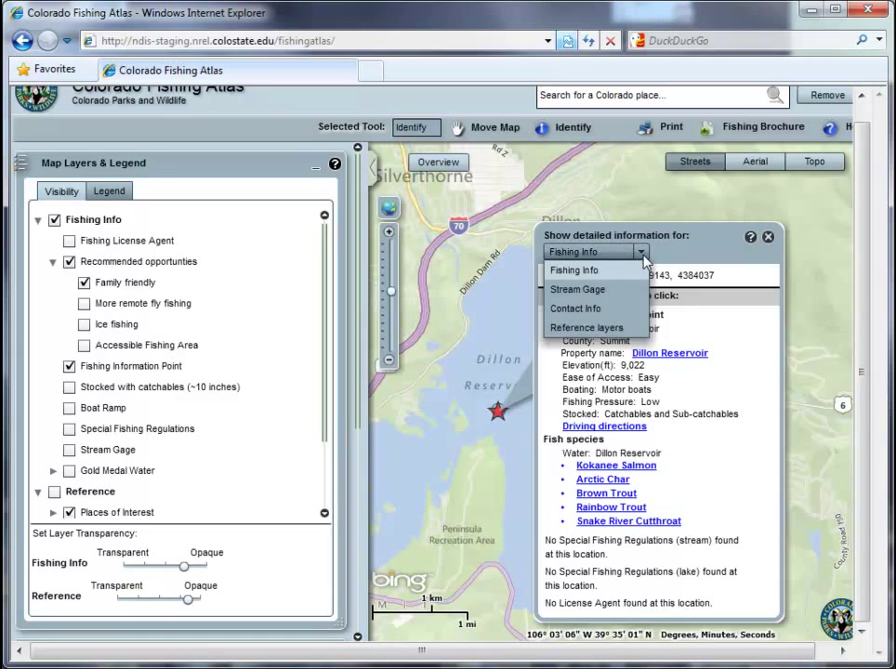
{"action": "left_click", "coordinate": [618, 308]}
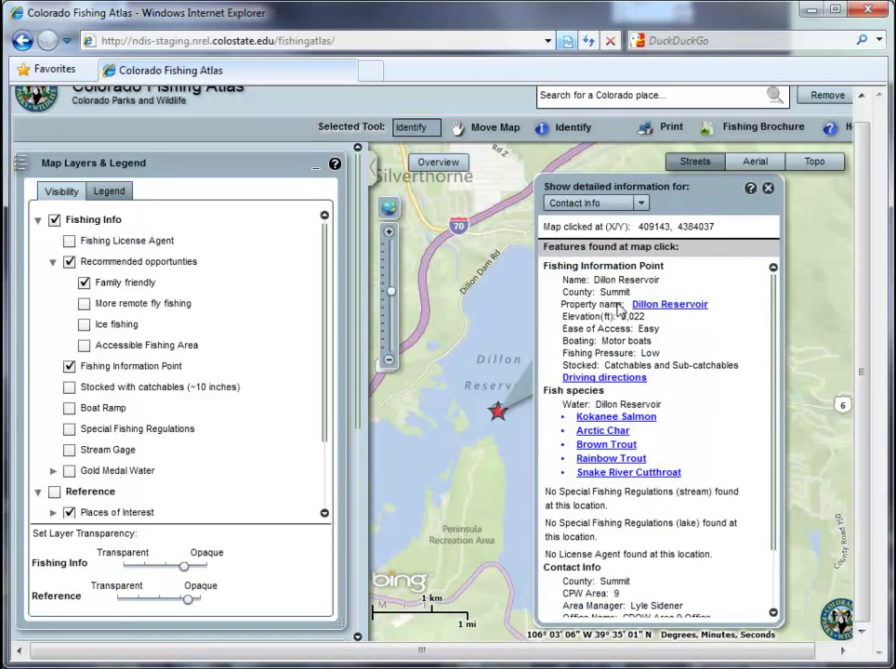
{"action": "left_click", "coordinate": [637, 202]}
{"action": "left_click", "coordinate": [629, 214]}
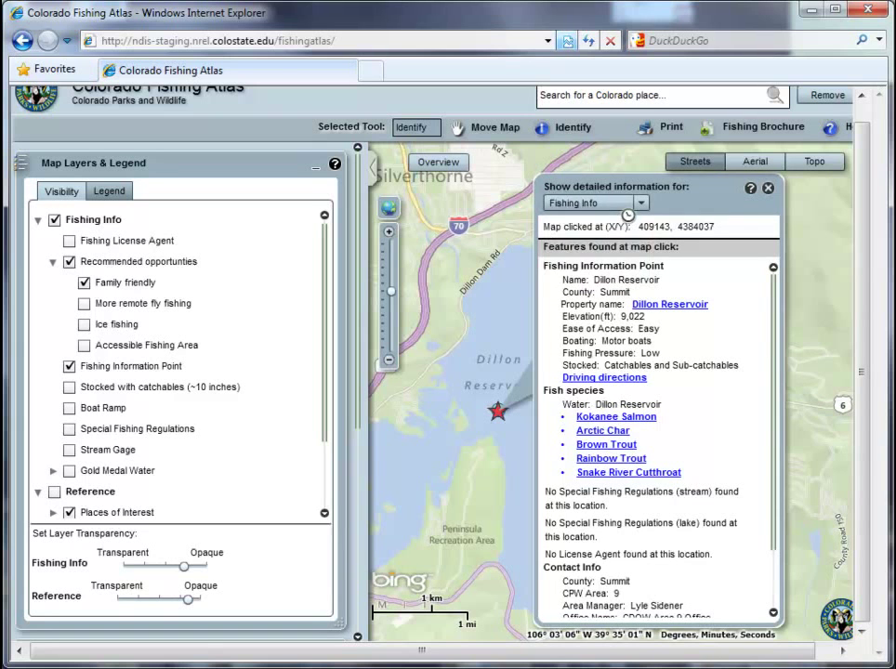
{"action": "left_click", "coordinate": [766, 241]}
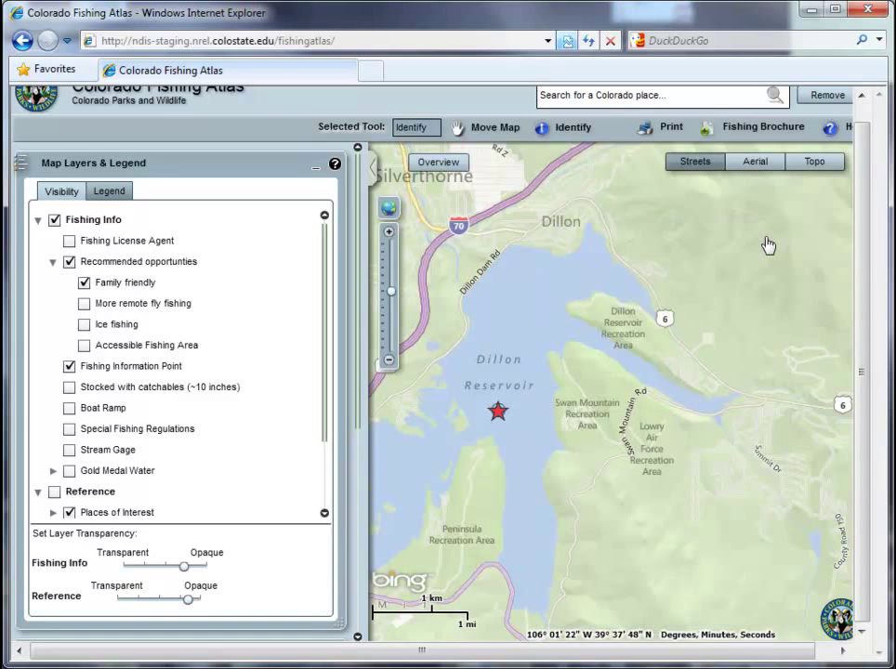
{"action": "left_click", "coordinate": [645, 134]}
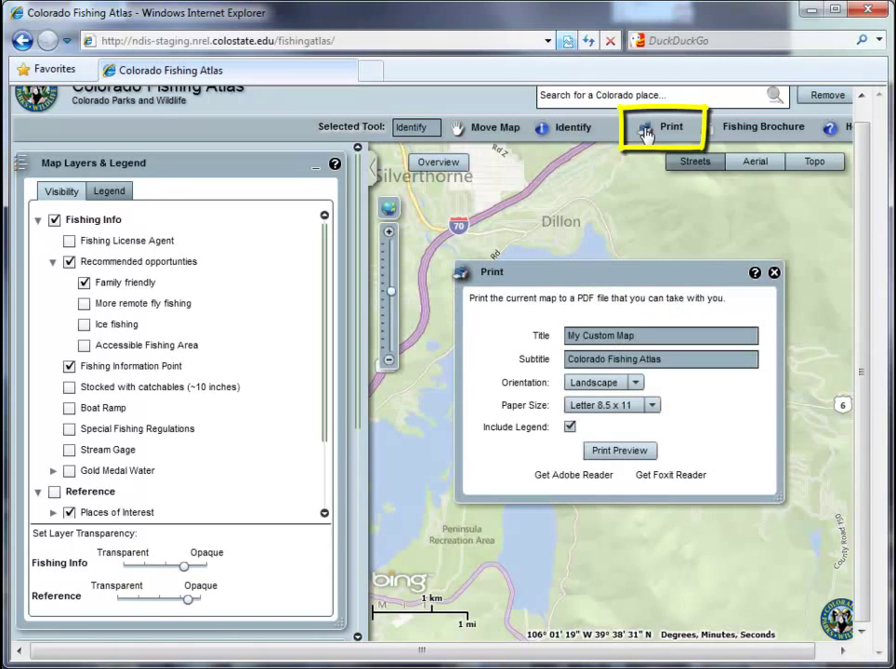
{"action": "left_click", "coordinate": [642, 336]}
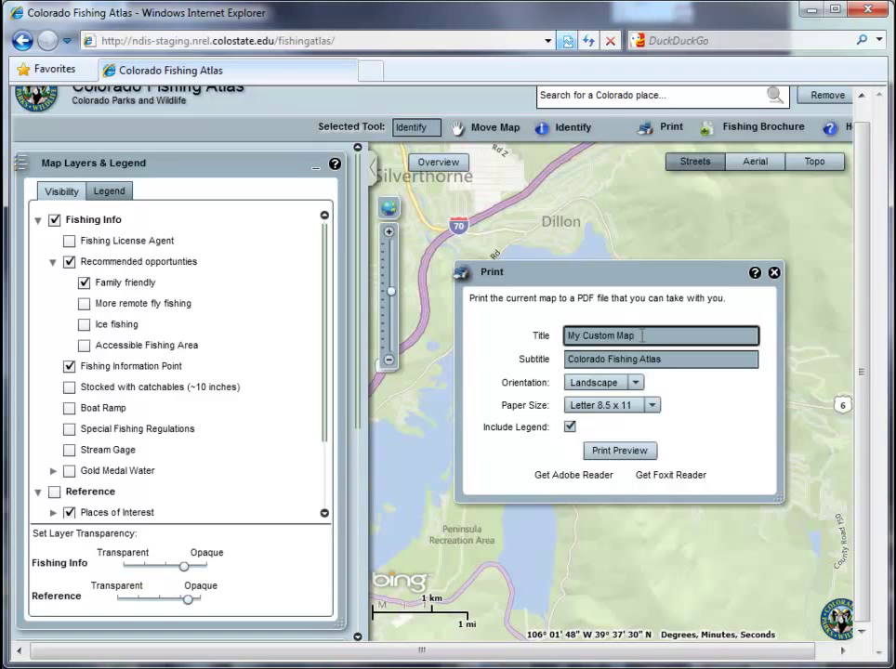
{"action": "left_click", "coordinate": [670, 359]}
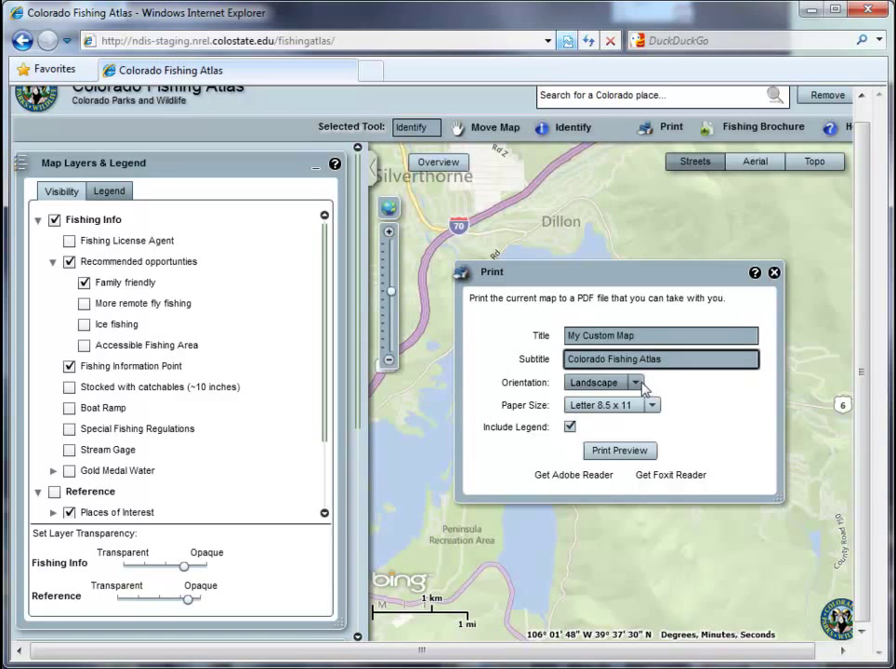
{"action": "left_click", "coordinate": [636, 382]}
{"action": "left_click", "coordinate": [638, 388]}
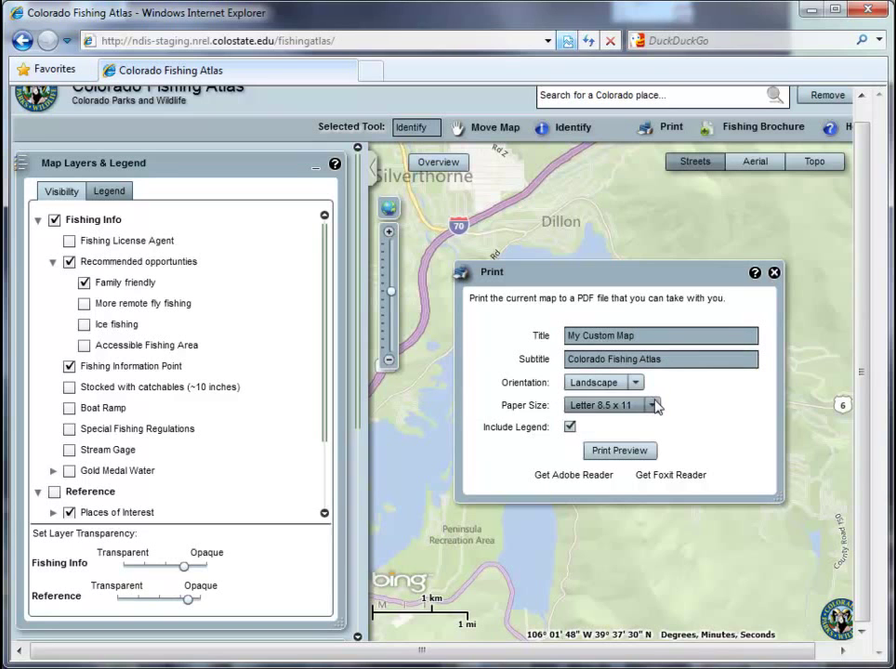
{"action": "left_click", "coordinate": [652, 404]}
{"action": "left_click", "coordinate": [655, 406]}
{"action": "left_click", "coordinate": [628, 452]}
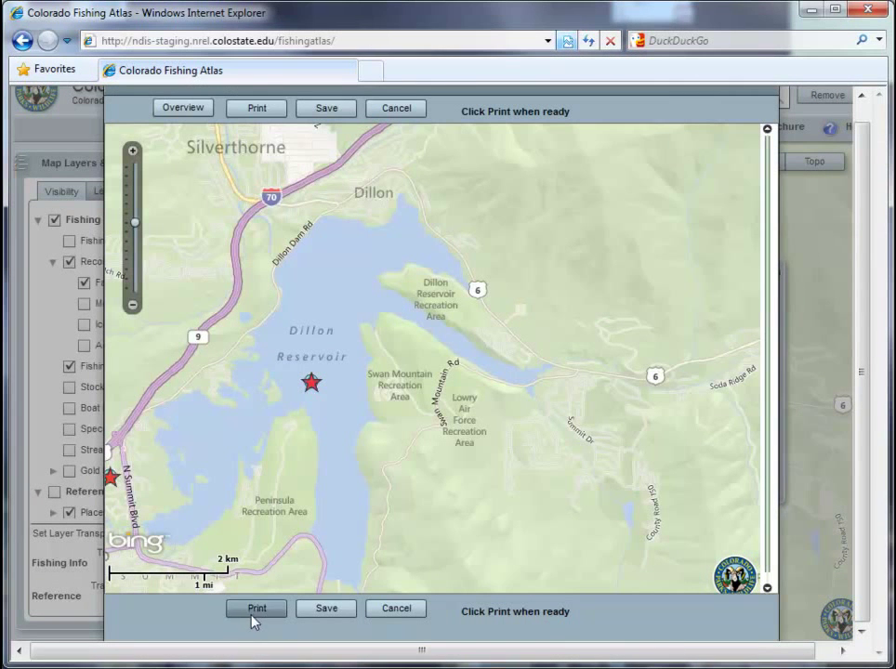
{"action": "left_click", "coordinate": [396, 610]}
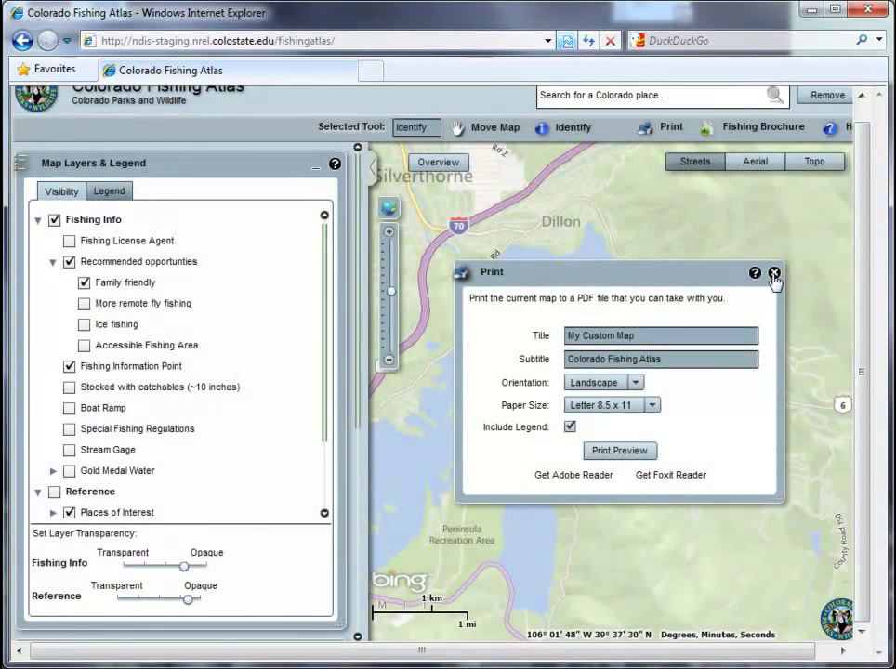
{"action": "left_click", "coordinate": [775, 272]}
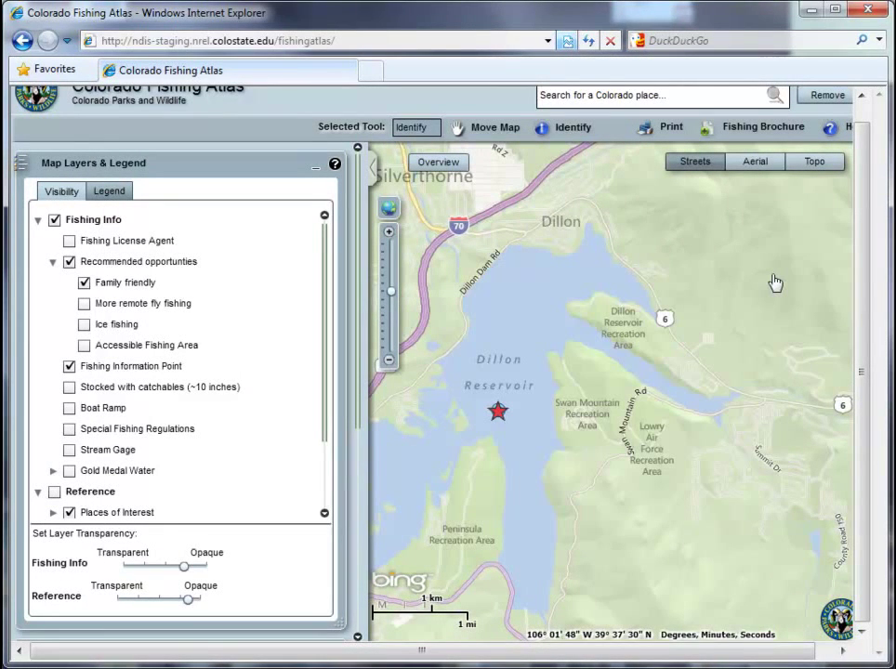
{"action": "scroll", "coordinate": [781, 577], "scroll_direction": "right", "scroll_amount": 1}
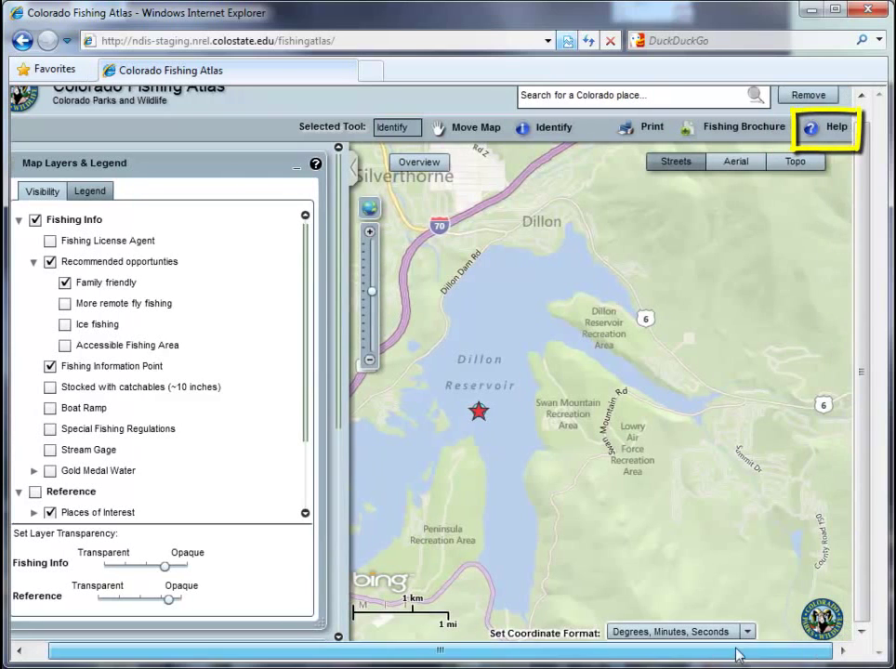